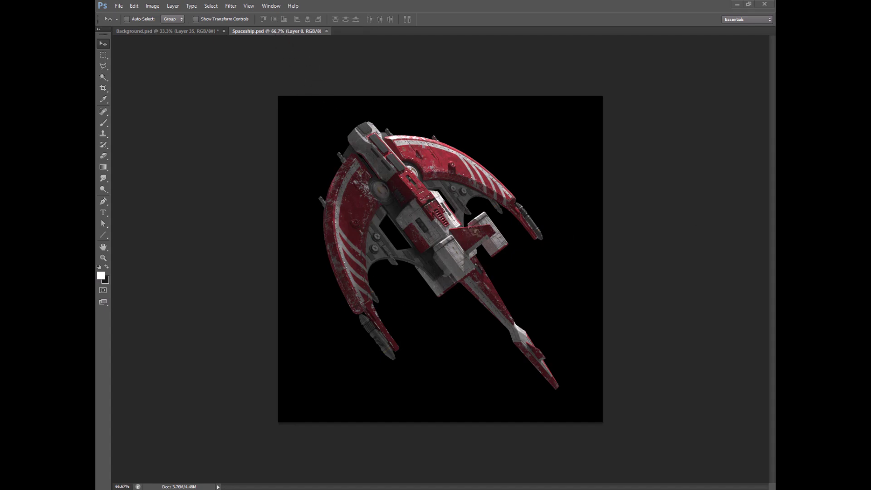
Step: Show the Layers panel and toggle the black background layer off and on to confirm the ship's transparency
key(F7)
drag(599, 88, 641, 77)
click(567, 149)
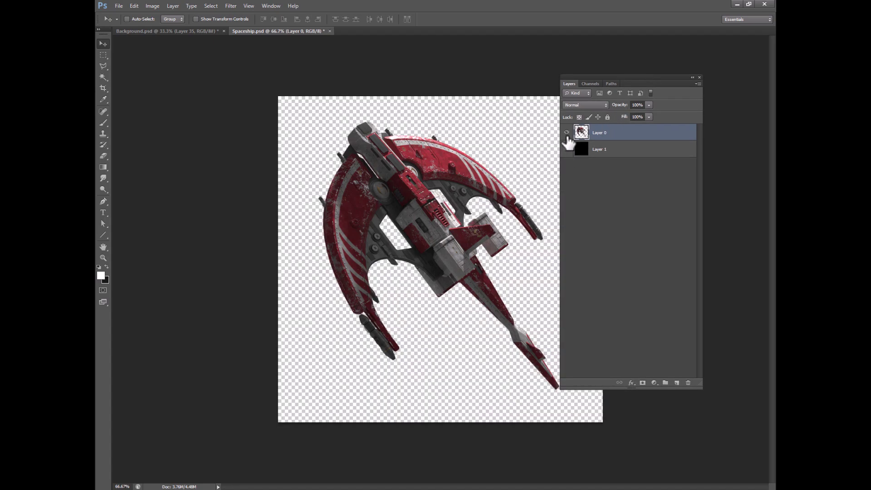
click(566, 149)
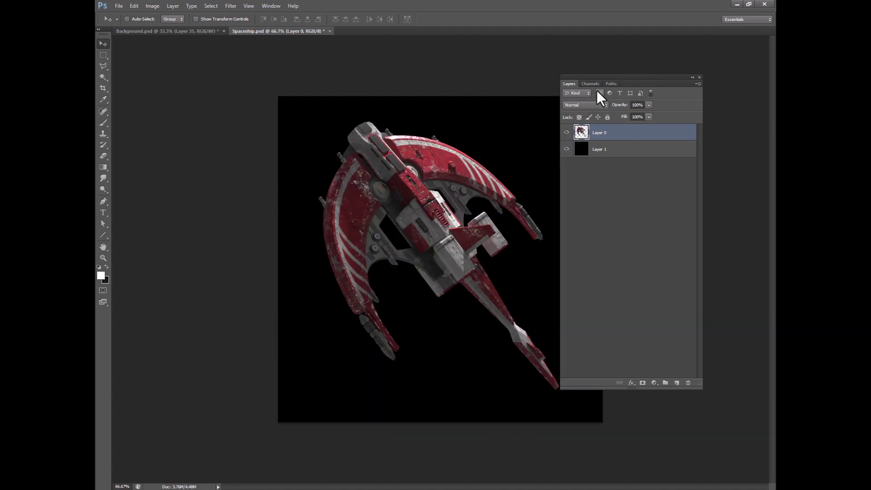
Step: Hide the Layers panel and open the Filter Gallery for the ship
key(F7)
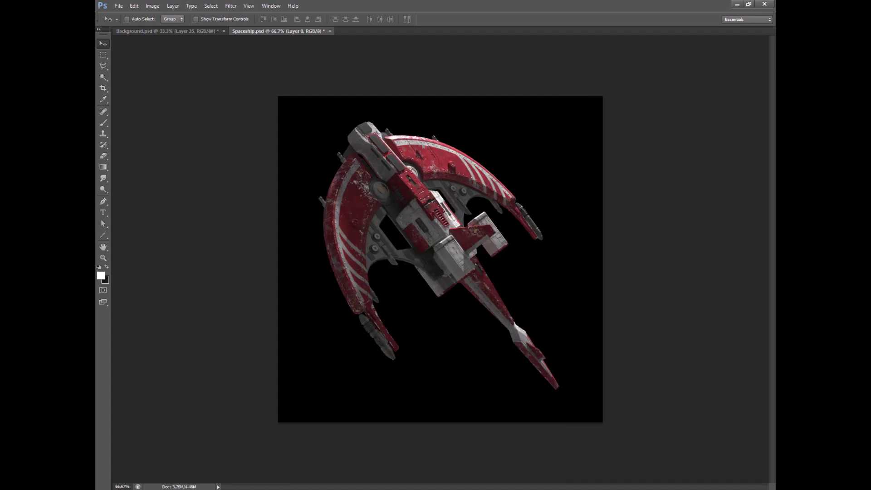
click(230, 6)
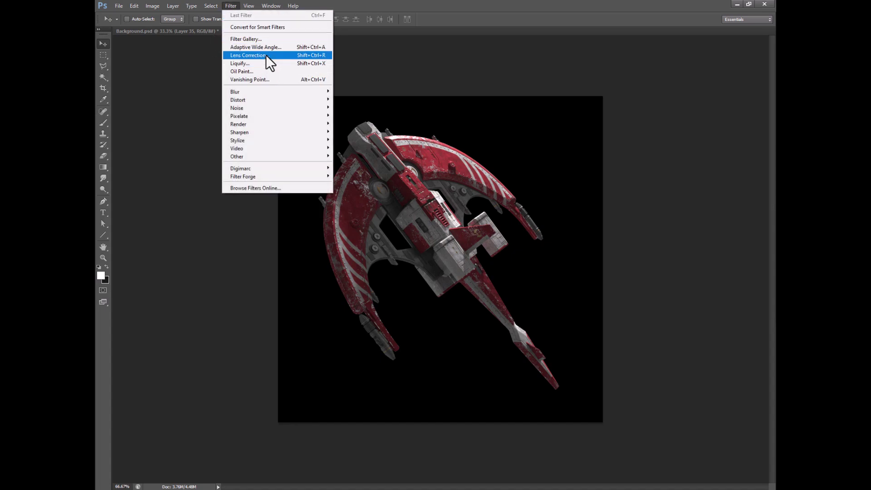
click(260, 39)
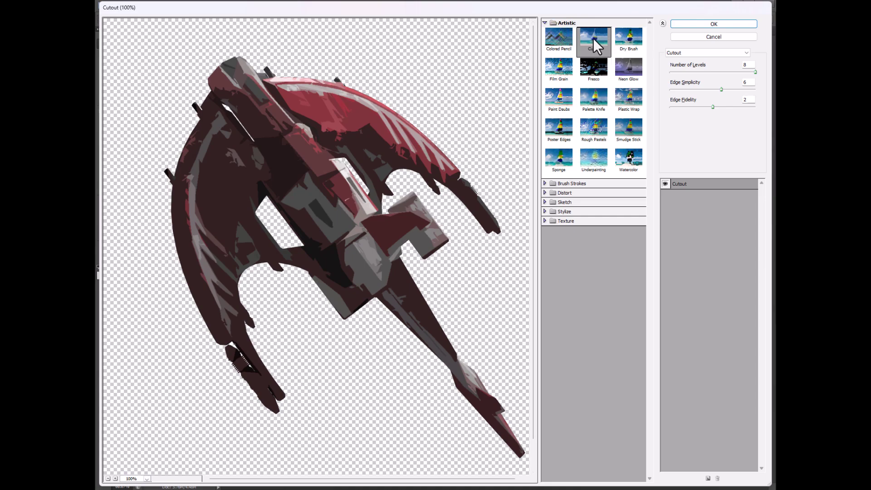
Step: Zoom the Cutout preview out to 66.7% so the whole ship fits
scroll(318, 221, down, 2)
scroll(317, 222, up, 2)
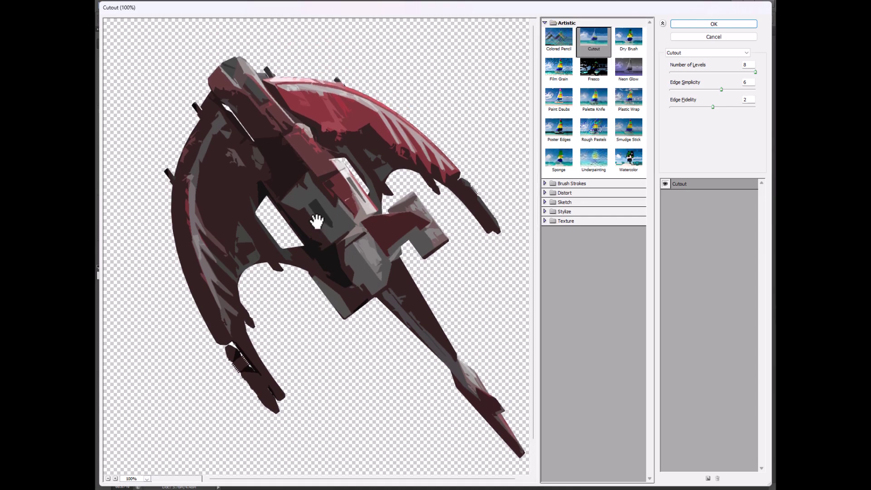
click(107, 478)
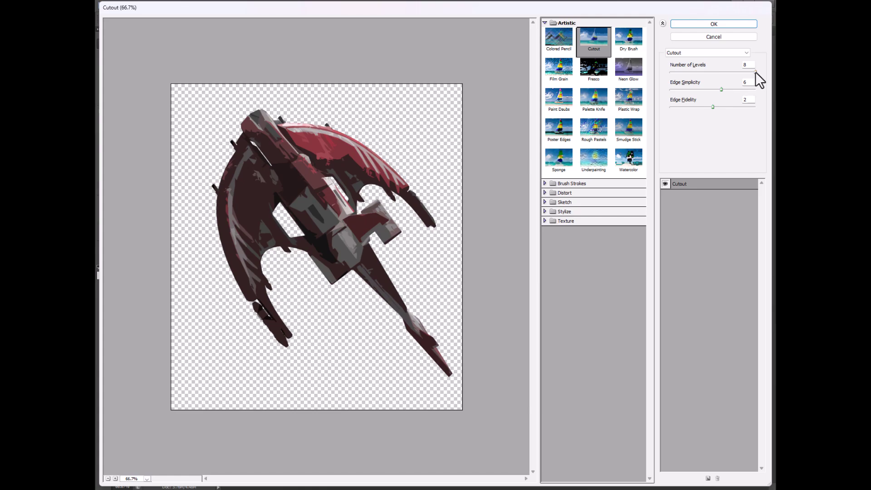
Step: Try Cutout levels 2 then 8, and edge simplicity 0 then 10
drag(755, 72, 664, 69)
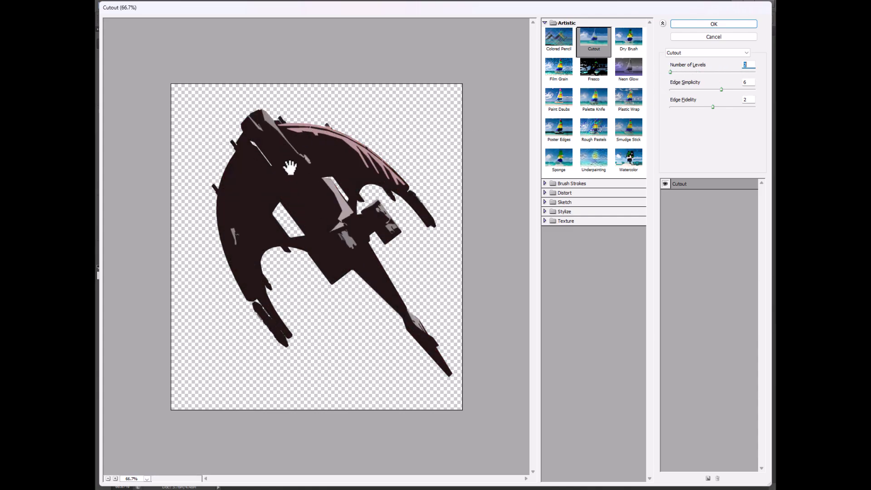
drag(670, 72, 748, 75)
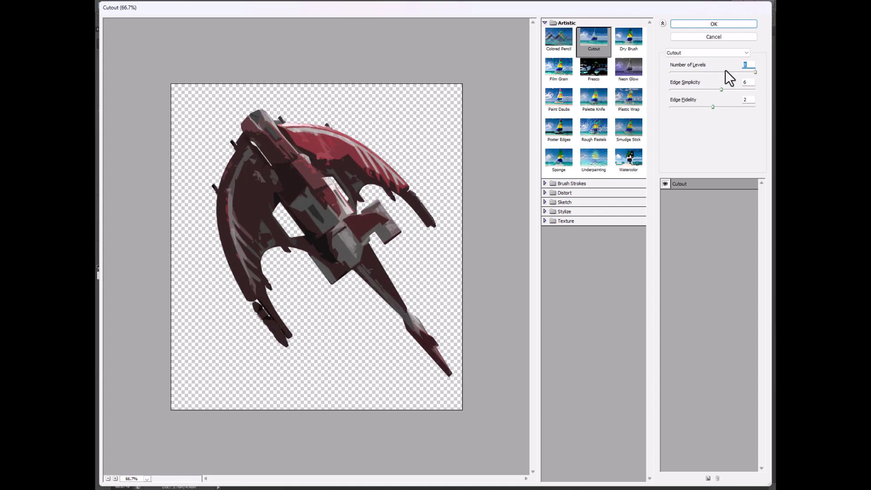
drag(722, 89, 660, 92)
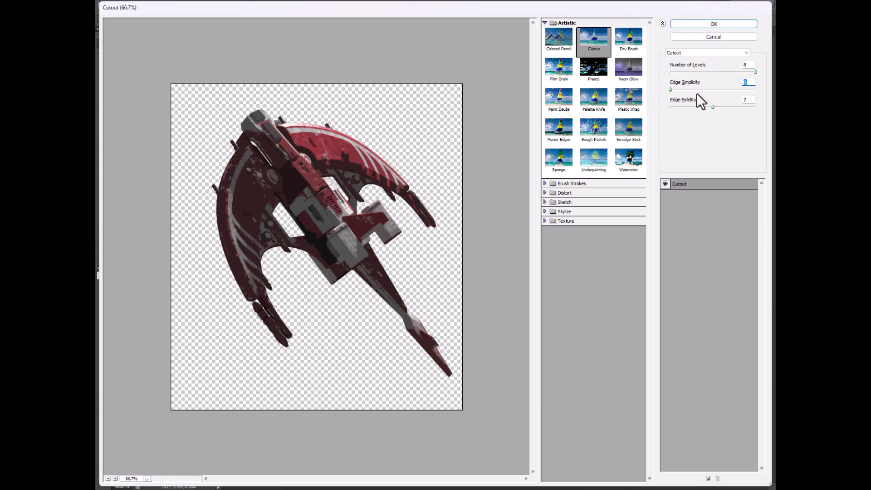
drag(669, 89, 767, 91)
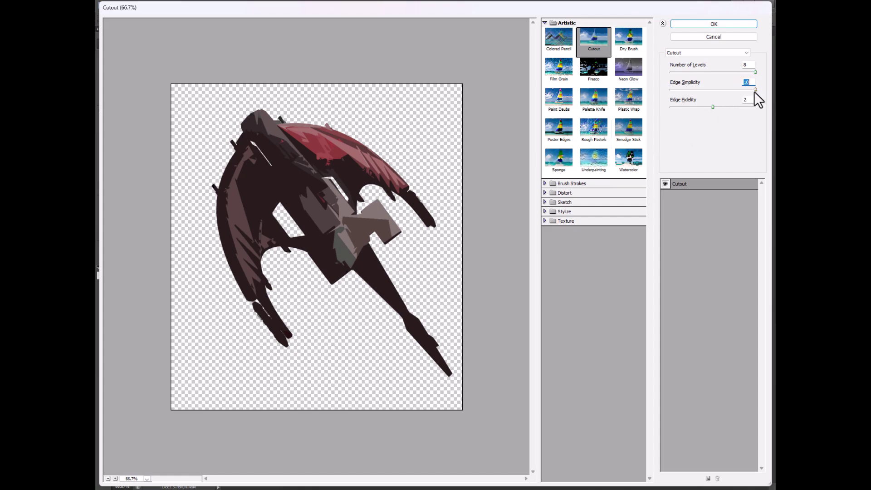
Step: Fine-tune the Cutout edges, settling on edge fidelity 3 and edge simplicity 3
drag(755, 91, 656, 116)
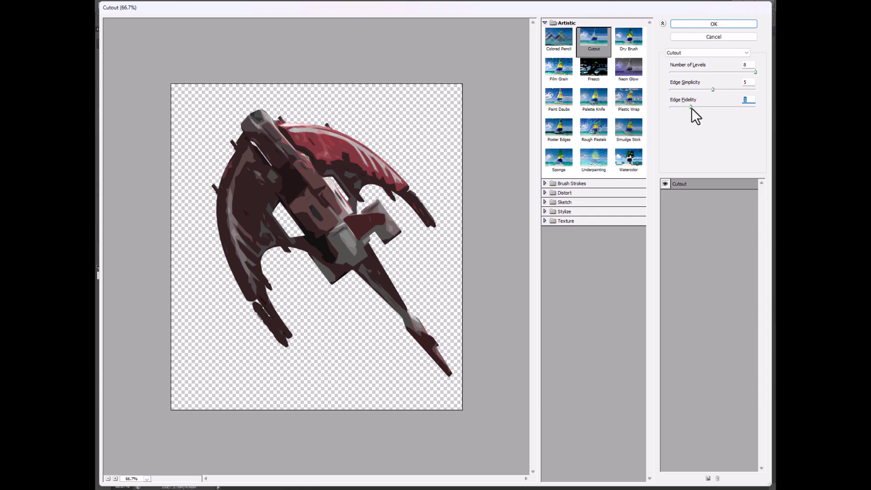
drag(691, 109, 757, 110)
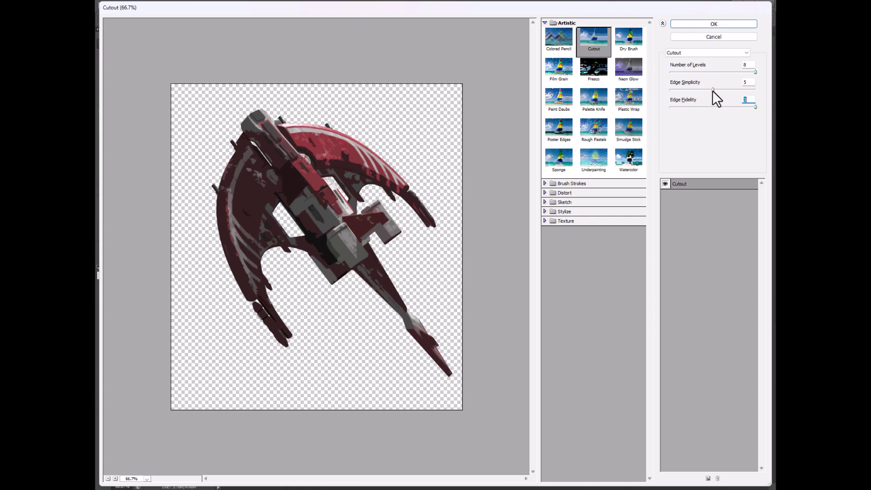
drag(713, 89, 722, 113)
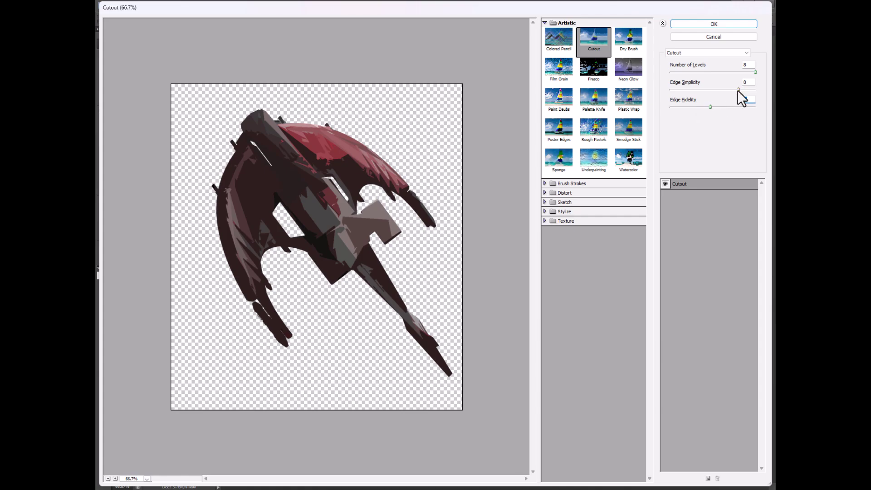
mouse_move(738, 90)
mouse_down()
mouse_move(712, 94)
mouse_move(722, 92)
mouse_up()
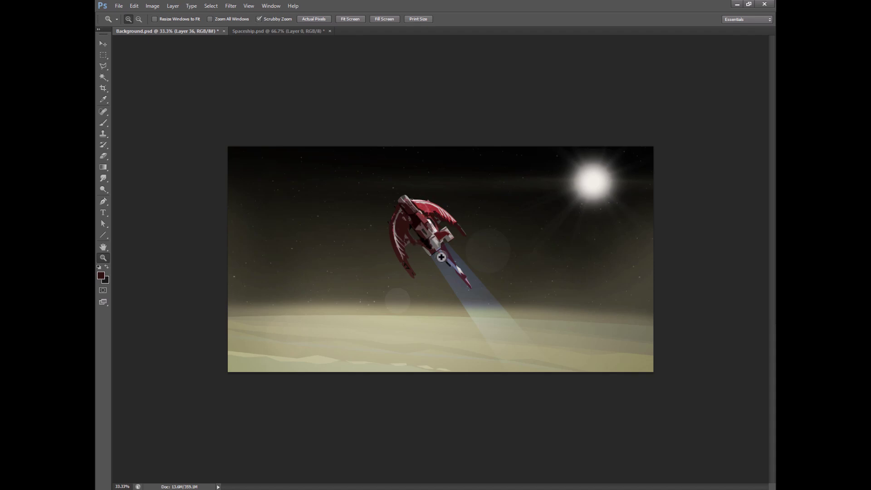
Step: Zoom to 200% on the ship's details, back out to 66.7%, and select the Brush tool
click(462, 275)
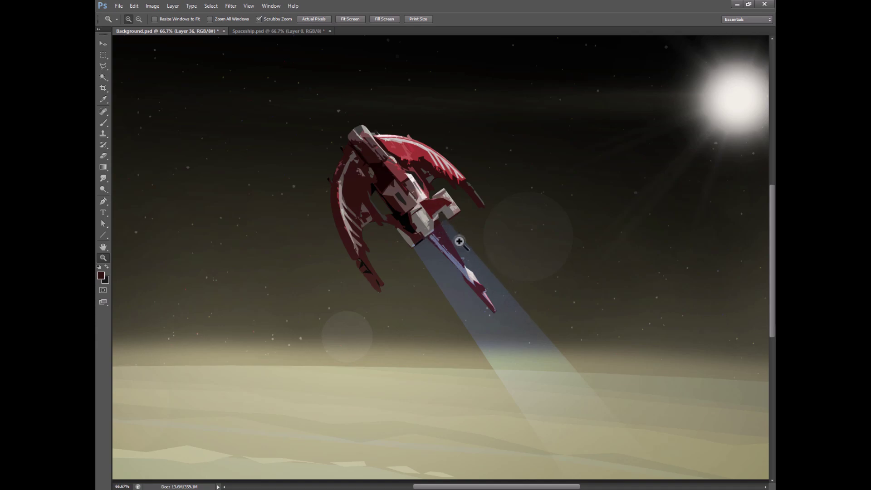
click(400, 165)
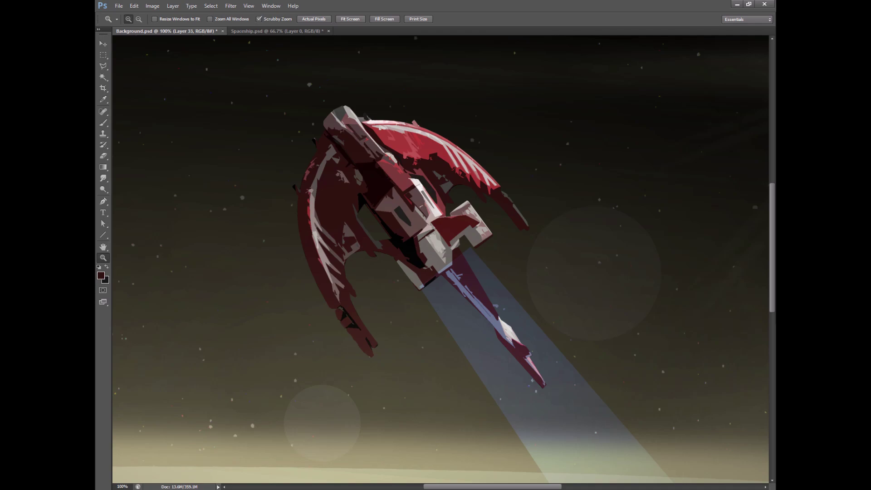
click(360, 197)
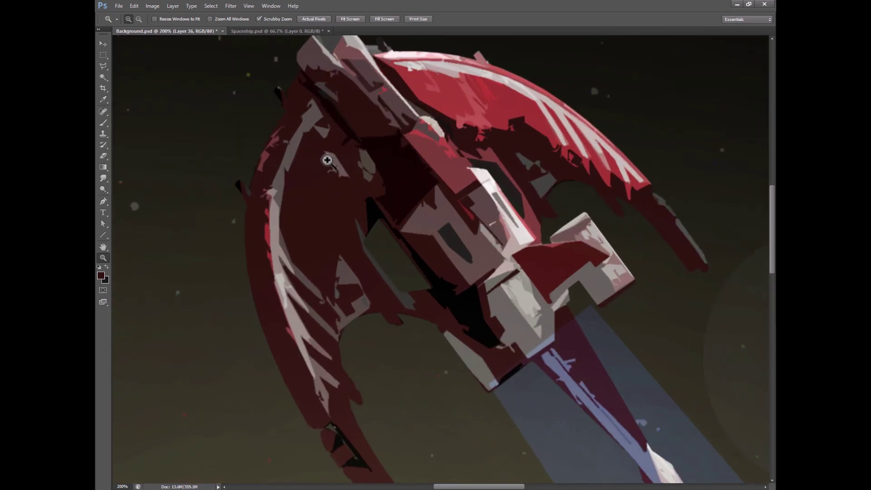
alt+click(415, 191)
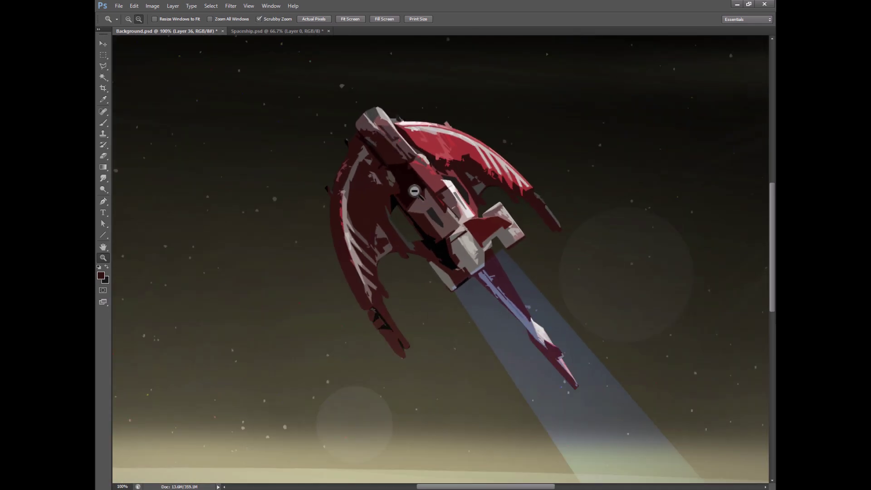
alt+click(414, 191)
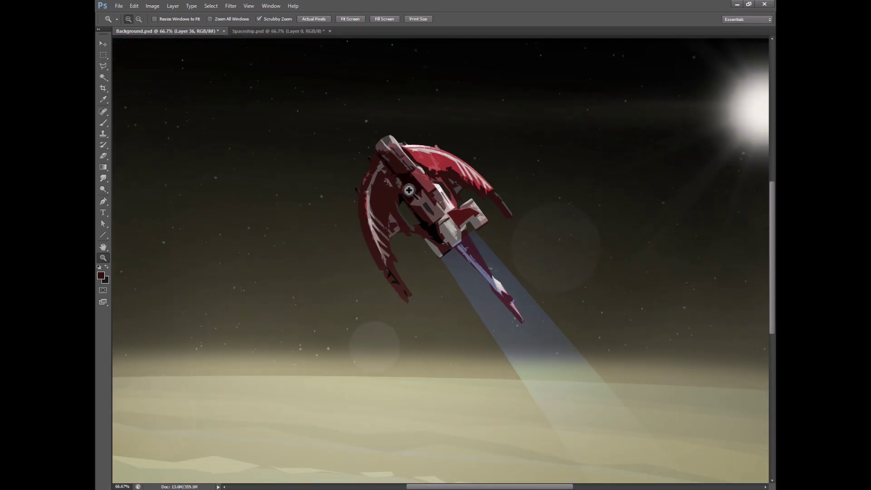
click(103, 123)
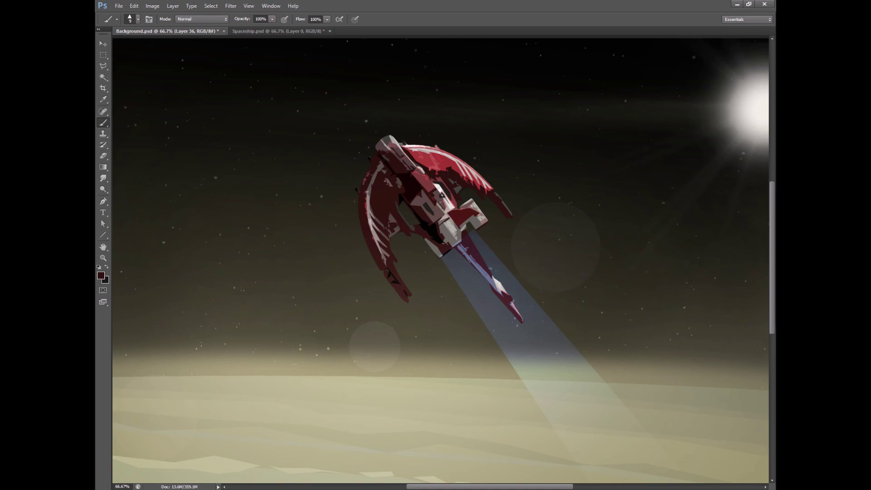
Step: Paint pale pinkish-grey highlights on the ship's hull with a size 20 brush
key(bracketright)
key(bracketright)
alt+click(386, 175)
drag(383, 171, 390, 188)
Step: With a size 9 brush, paint straight red and pink strokes along the engine spine and tip
alt+click(464, 180)
key(bracketleft)
key(bracketleft)
key(bracketleft)
key(bracketleft)
alt+click(411, 144)
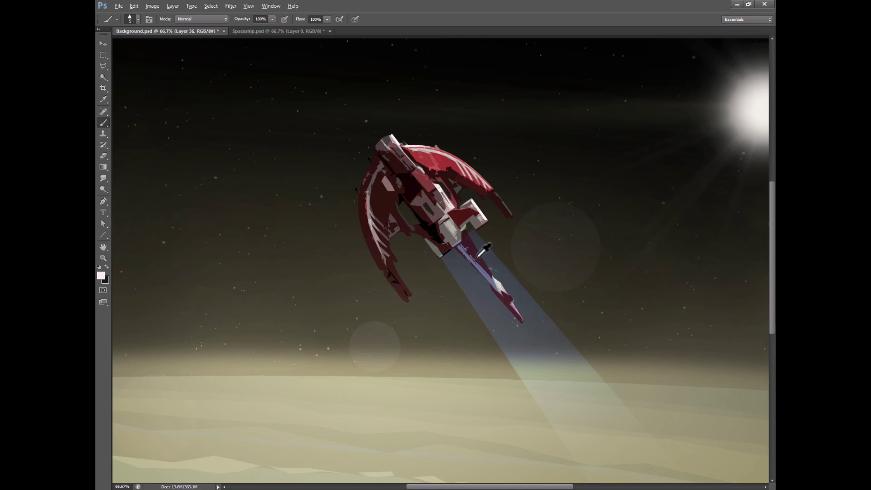
alt+click(447, 165)
click(467, 233)
shift+click(493, 278)
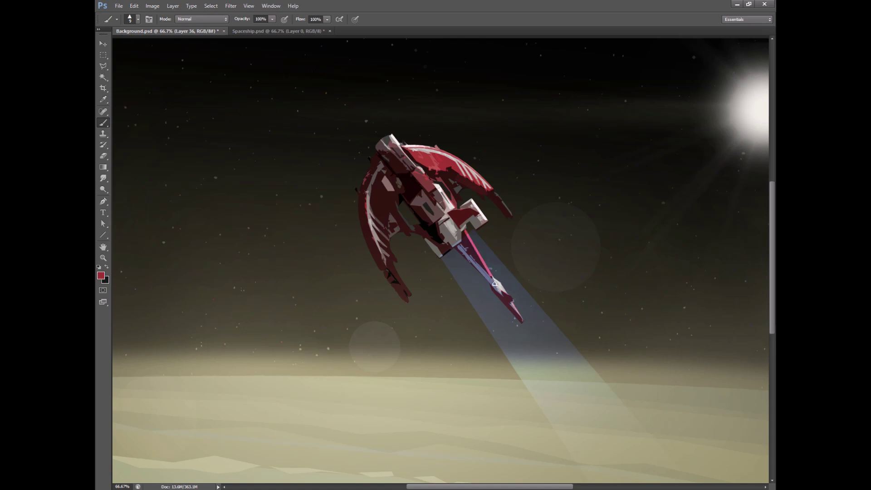
click(512, 304)
shift+click(523, 323)
Step: Zoom out to 33.33% to view the whole space-planet scene
key(z)
alt+click(431, 229)
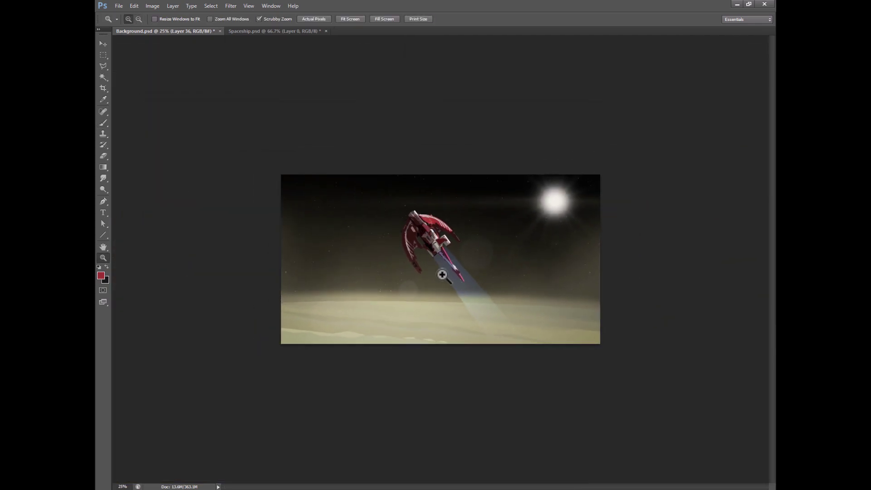
click(442, 275)
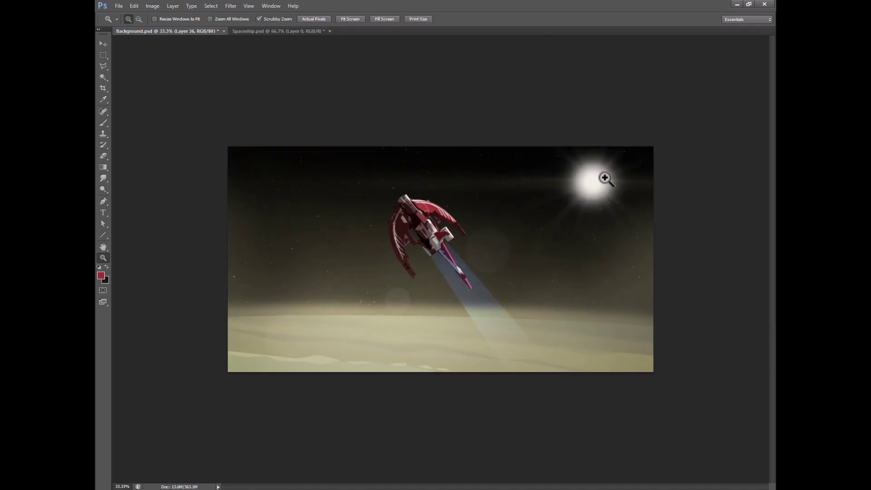